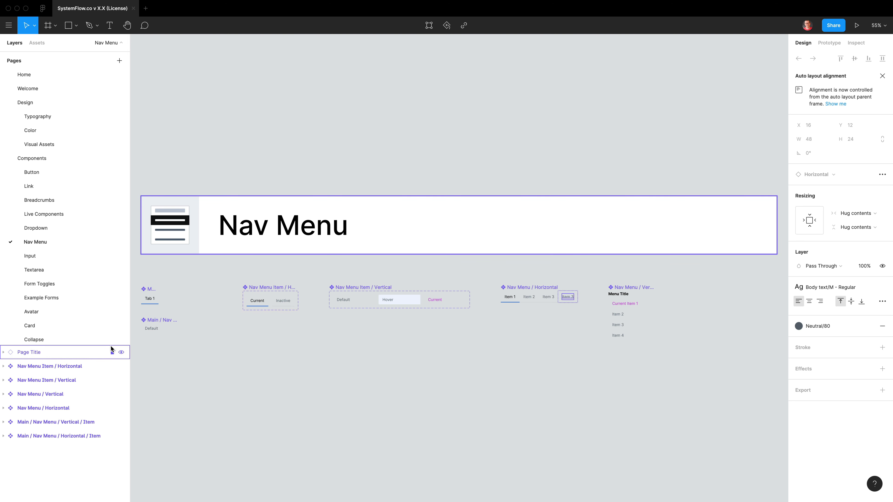
Enlarge the layers list and focus on the Nav Menu / Horizontal component
{"action": "left_click_drag", "start_coordinate": [111, 346], "coordinate": [112, 286]}
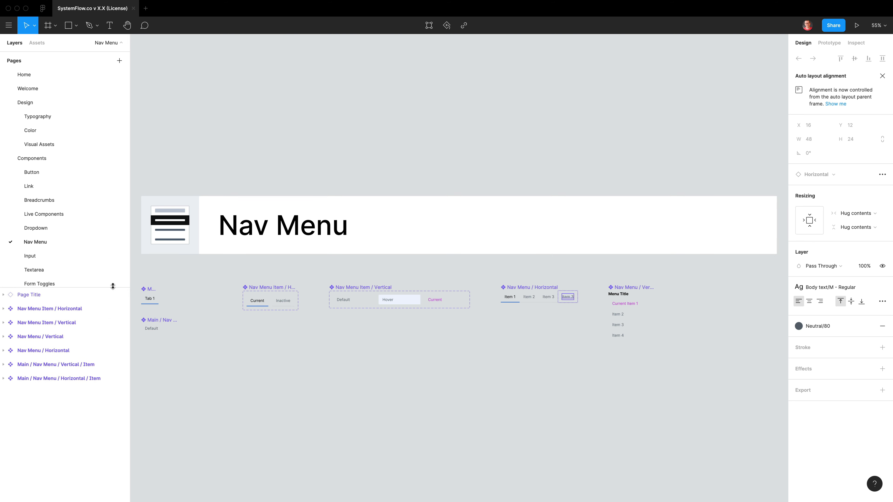
{"action": "left_click", "coordinate": [532, 273]}
{"action": "left_click", "coordinate": [515, 292]}
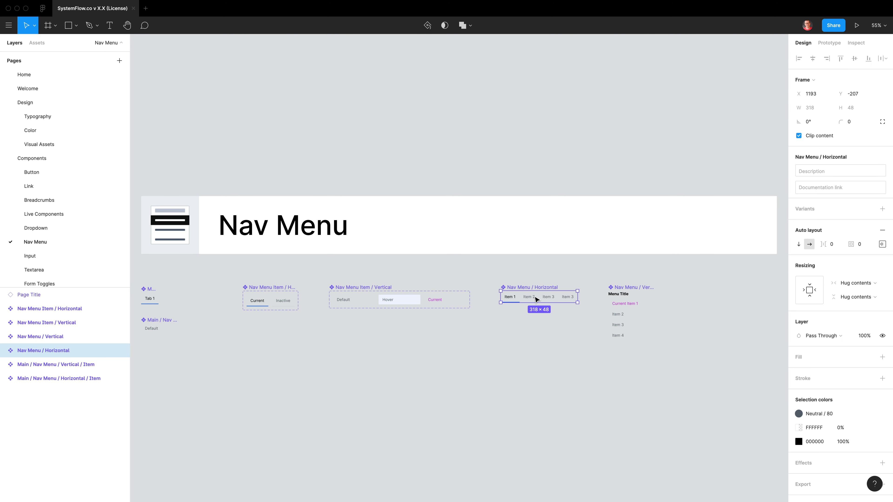
{"action": "key", "text": "shift+2"}
{"action": "scroll", "coordinate": [535, 298], "scroll_direction": "left", "scroll_amount": 2}
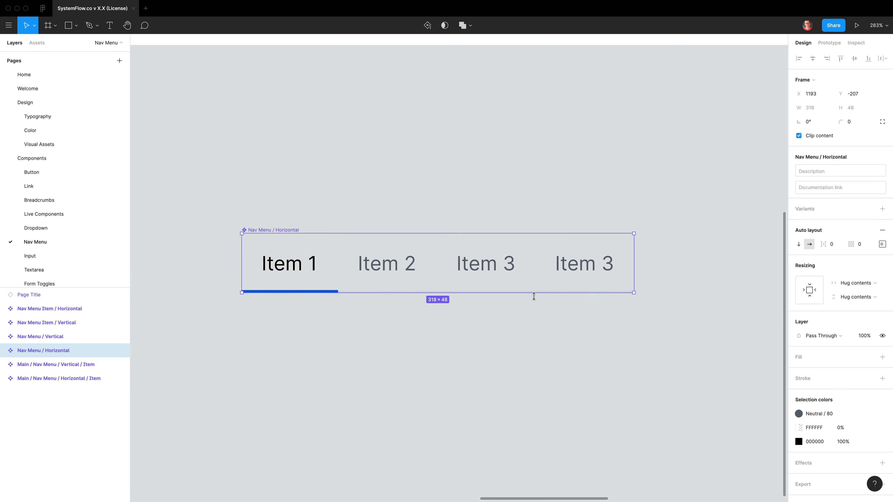
{"action": "scroll", "coordinate": [425, 293], "scroll_direction": "up", "scroll_amount": 5}
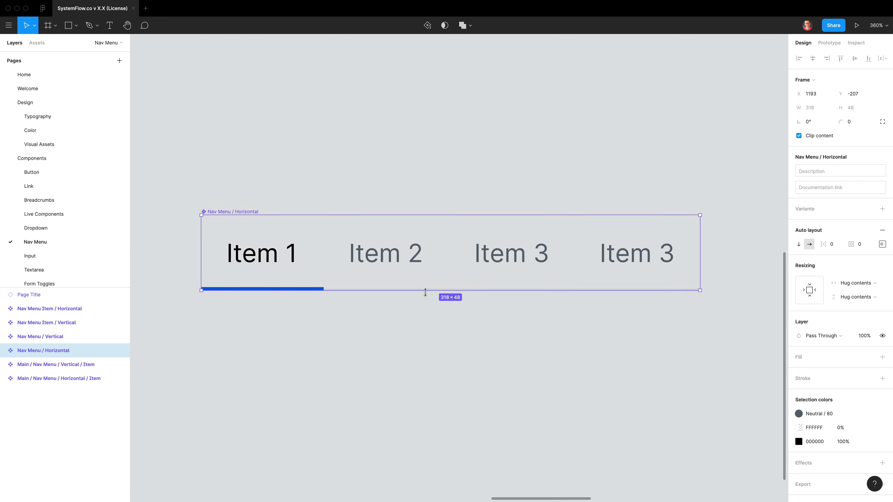
Expand the Nav Menu / Horizontal component and examine its nested item instances down to the first item's inner layers
{"action": "left_click", "coordinate": [3, 351]}
{"action": "left_click", "coordinate": [35, 379]}
{"action": "left_click", "coordinate": [36, 392]}
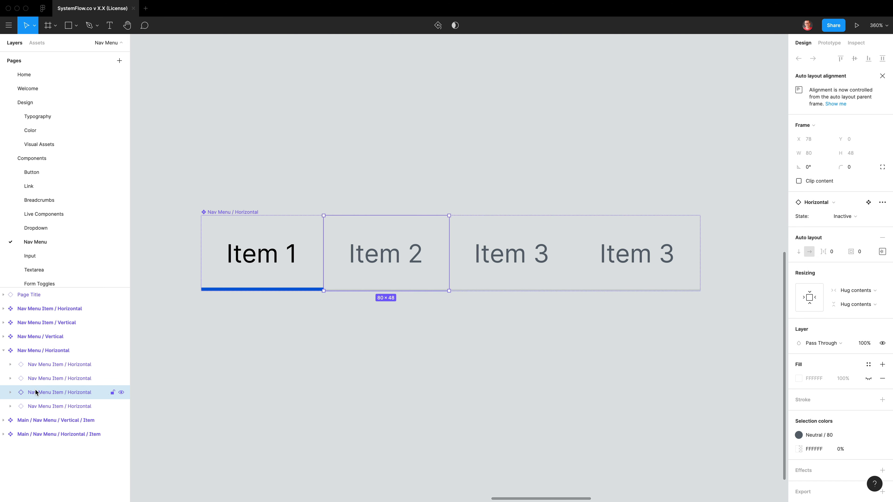
{"action": "left_click", "coordinate": [32, 365]}
{"action": "left_click", "coordinate": [26, 408]}
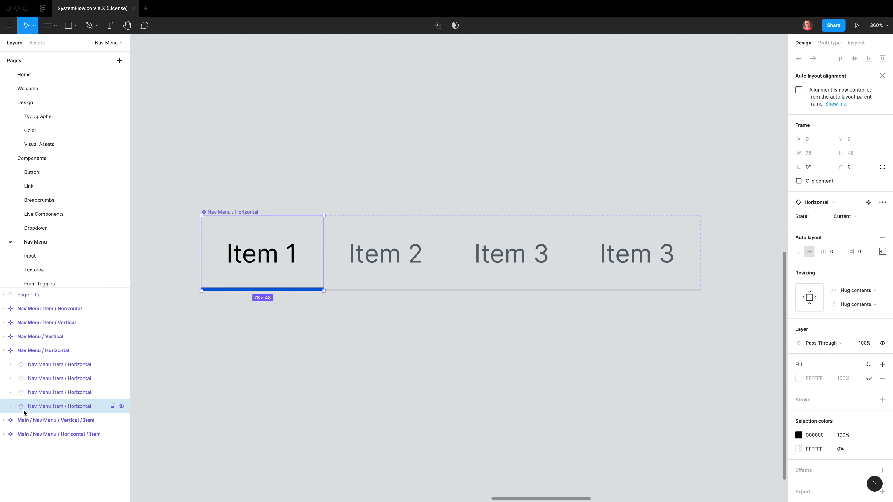
{"action": "left_click", "coordinate": [11, 408]}
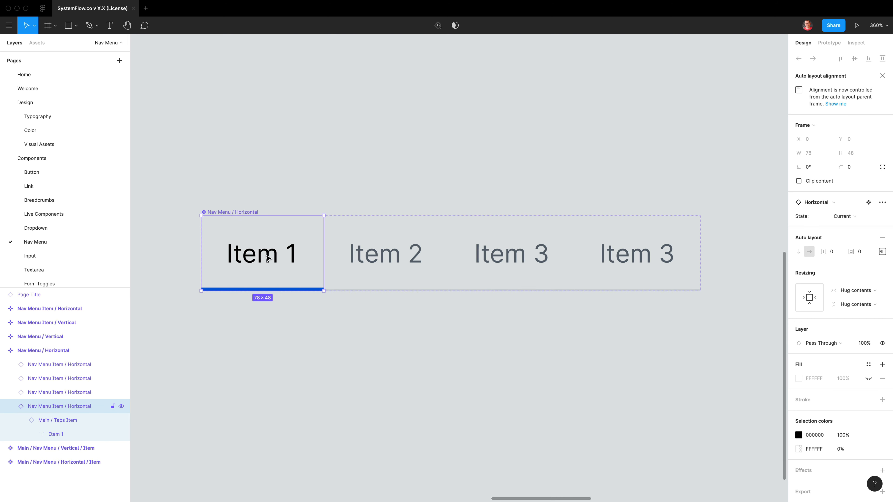
Try replacing the first menu item's label with "Ahoy! 111111" to test how auto layout adapts
{"action": "double_click", "coordinate": [276, 258]}
{"action": "double_click", "coordinate": [278, 258]}
{"action": "double_click", "coordinate": [274, 256]}
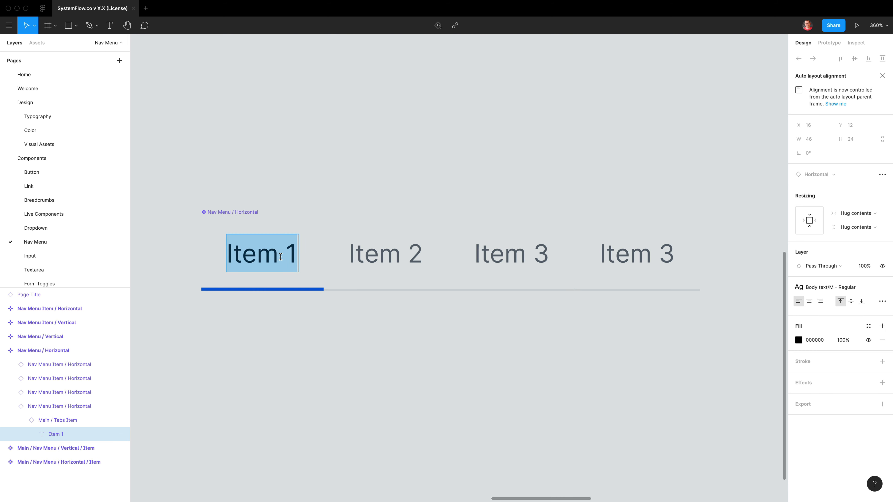
{"action": "type", "text": "Ahoy!"}
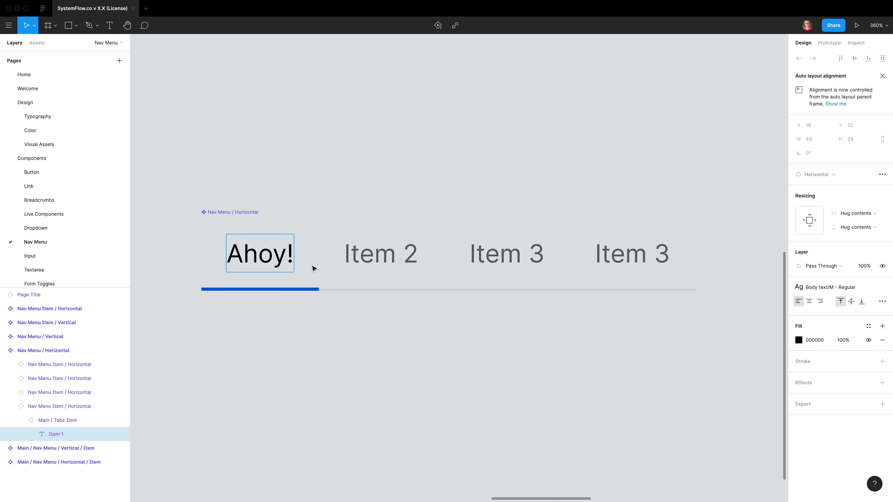
{"action": "type", "text": " 1111"}
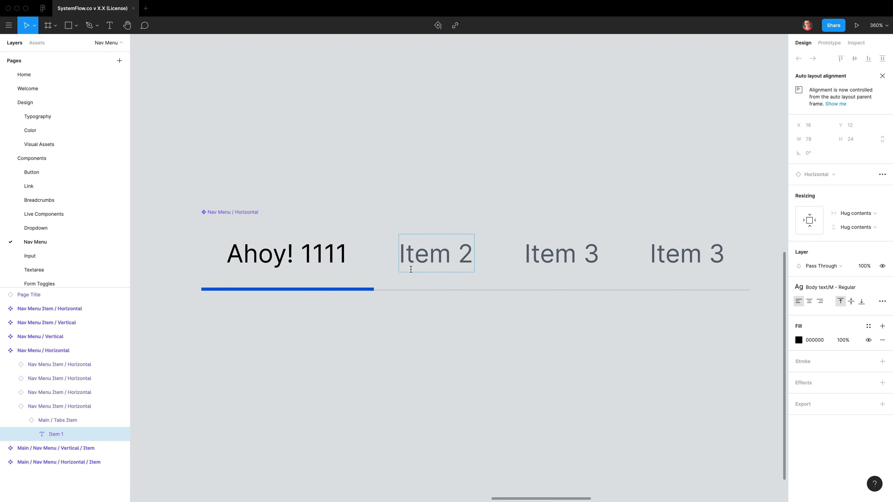
{"action": "type", "text": "11"}
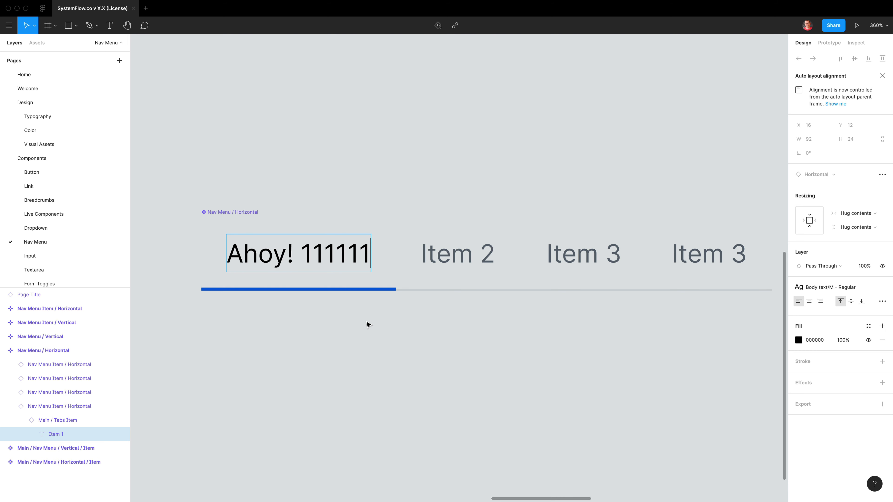
Delete the trailing space and digits from the first item's label, undo the label edit and deselect
{"action": "key", "text": "BackSpace"}
{"action": "key", "text": "BackSpace"}
{"action": "key", "text": "BackSpace"}
{"action": "key", "text": "BackSpace"}
{"action": "key", "text": "BackSpace"}
{"action": "key", "text": "BackSpace"}
{"action": "key", "text": "BackSpace"}
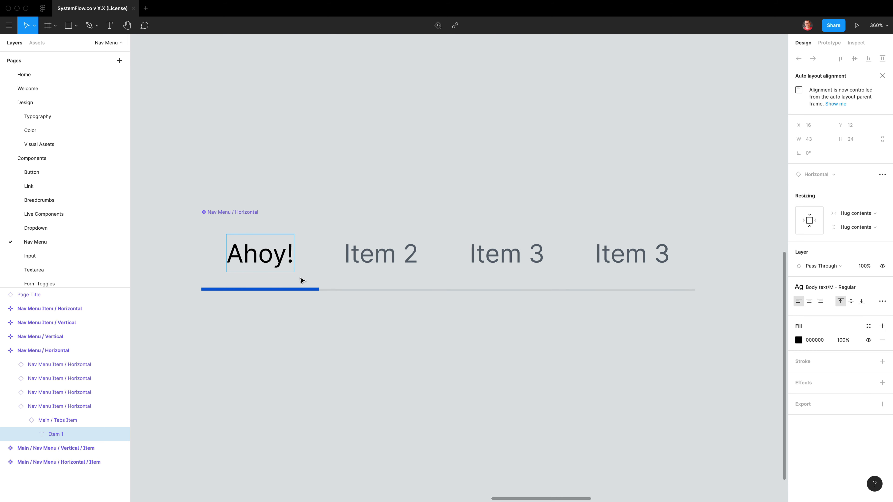
{"action": "key", "text": "ctrl+z"}
{"action": "key", "text": "Escape"}
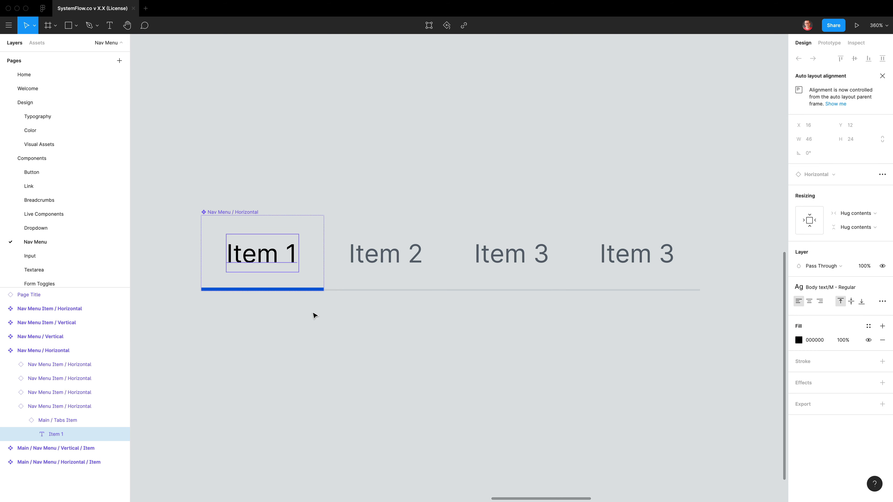
{"action": "left_click", "coordinate": [324, 343]}
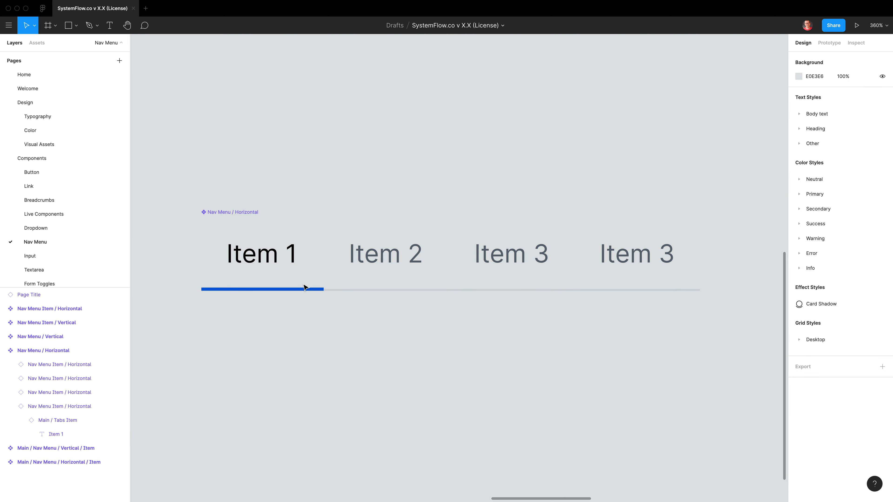
Try moving the first menu item past Item 2, and shift it back to its original place
{"action": "left_click", "coordinate": [299, 274]}
{"action": "left_click", "coordinate": [299, 272]}
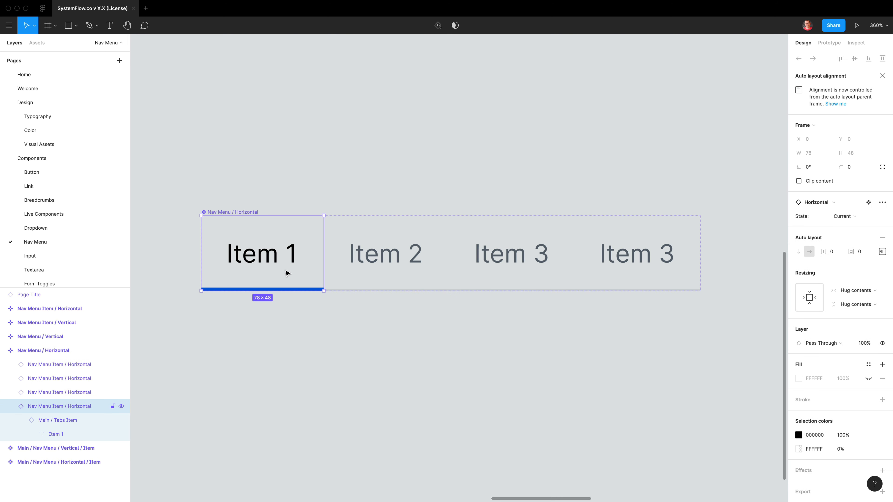
{"action": "left_click_drag", "start_coordinate": [263, 279], "coordinate": [398, 281]}
{"action": "key", "text": "Left"}
Duplicate the third menu item inside the Nav Menu / Horizontal component
{"action": "left_click", "coordinate": [42, 350]}
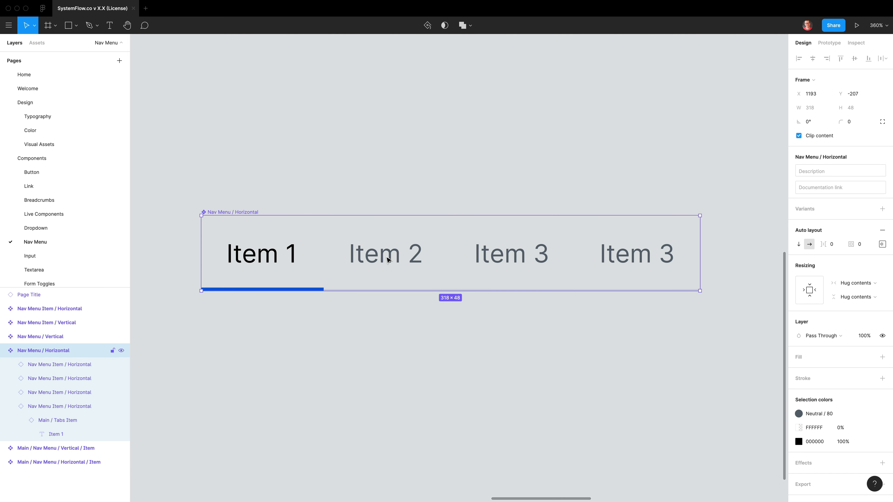
{"action": "left_click", "coordinate": [540, 260]}
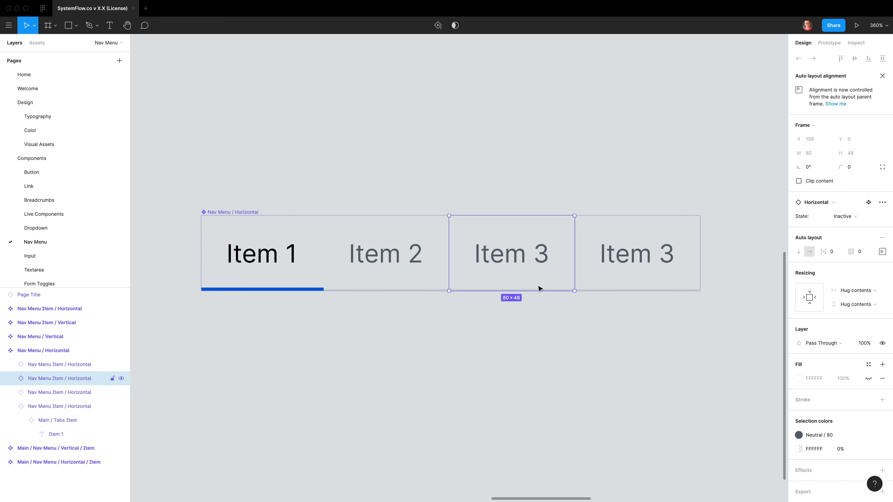
{"action": "key", "text": "super+v"}
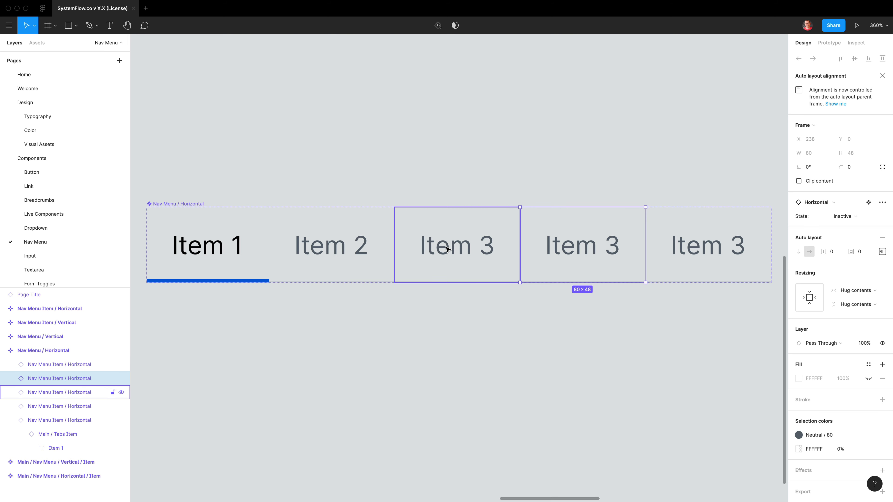
Examine the first item's nested Main / Tabs Item instance and its auto layout padding settings
{"action": "left_click", "coordinate": [186, 205]}
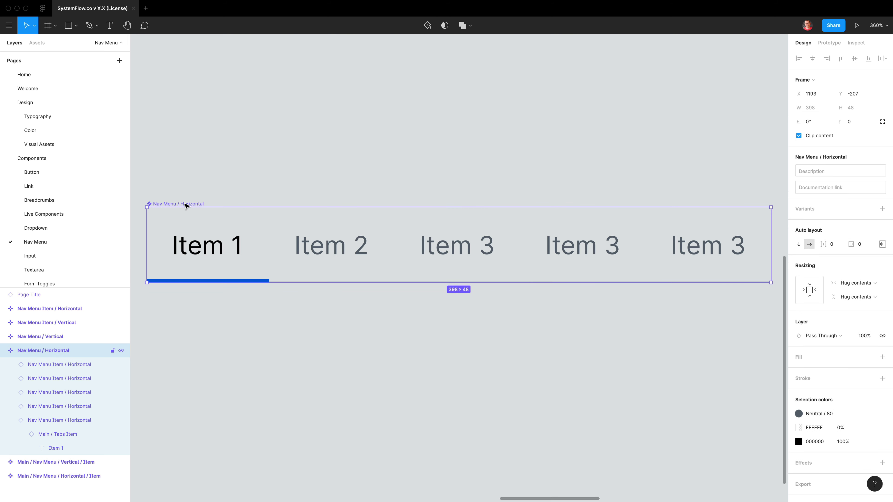
{"action": "left_click", "coordinate": [65, 434]}
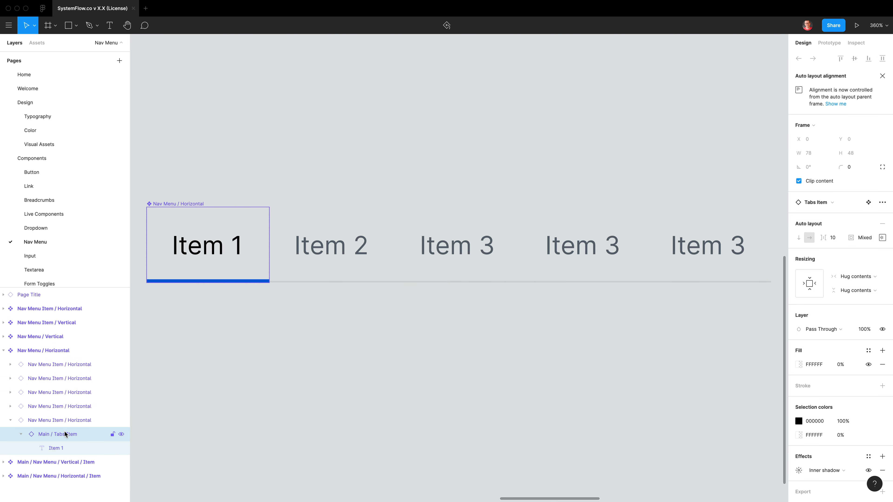
{"action": "left_click", "coordinate": [48, 421]}
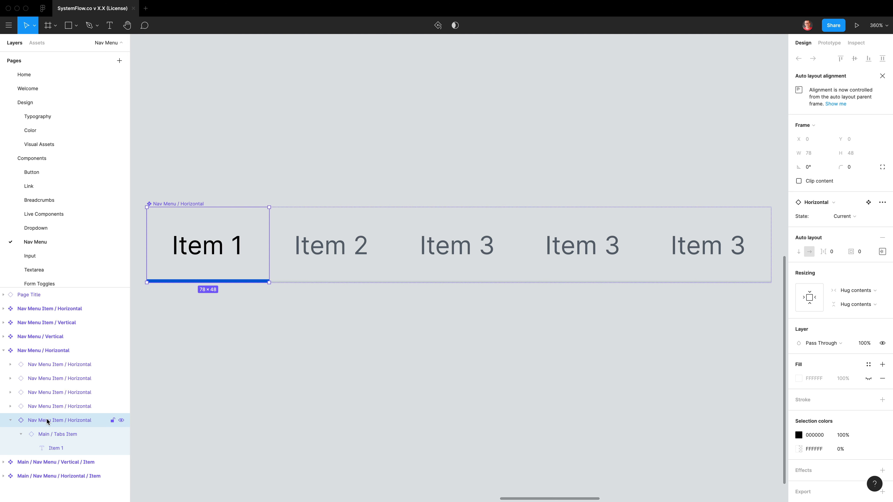
{"action": "left_click", "coordinate": [54, 436]}
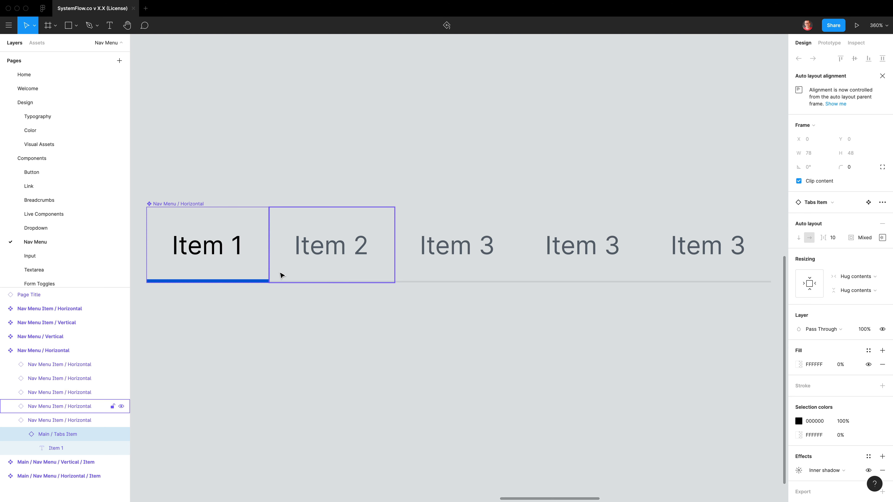
{"action": "left_click", "coordinate": [881, 239]}
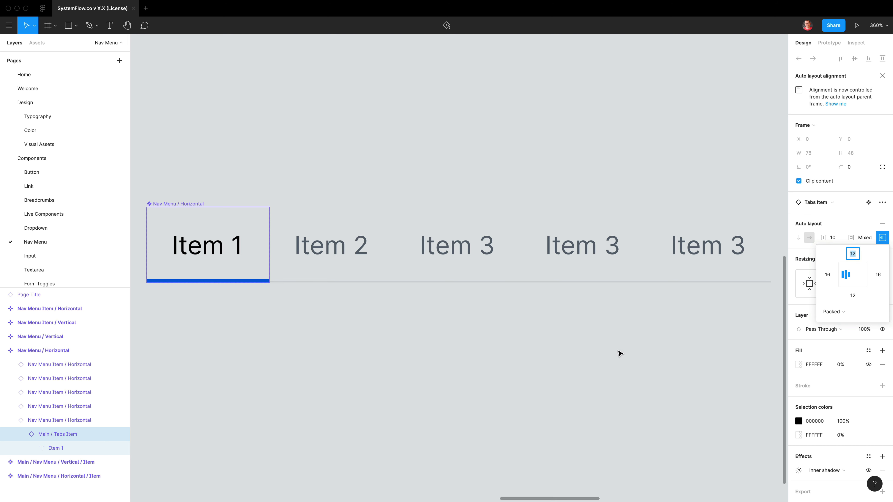
{"action": "left_click", "coordinate": [622, 345]}
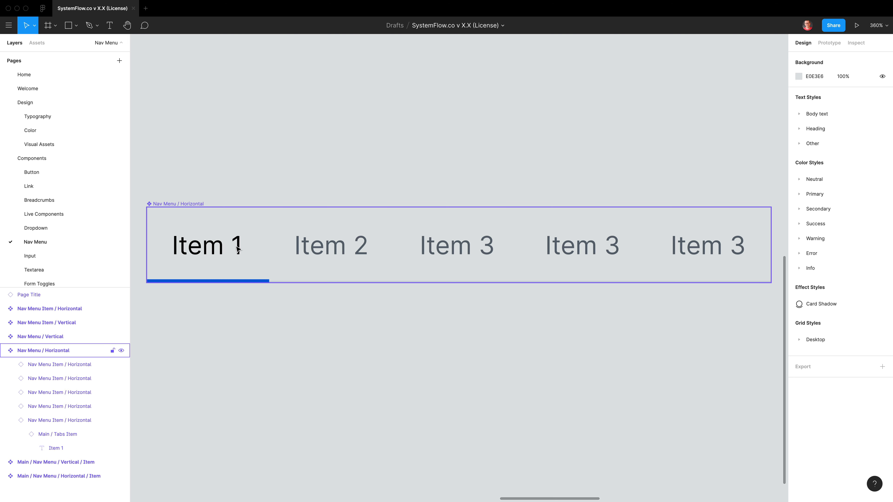
{"action": "left_click", "coordinate": [235, 307]}
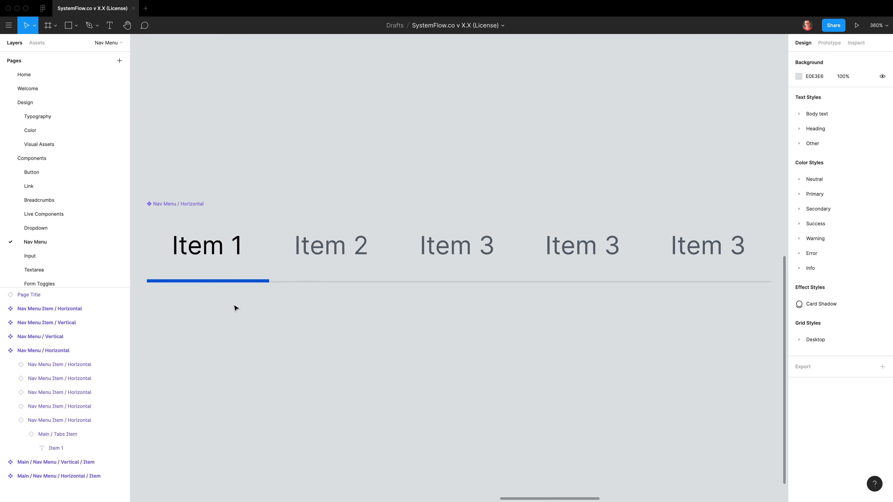
{"action": "double_click", "coordinate": [235, 251]}
{"action": "left_click", "coordinate": [252, 308]}
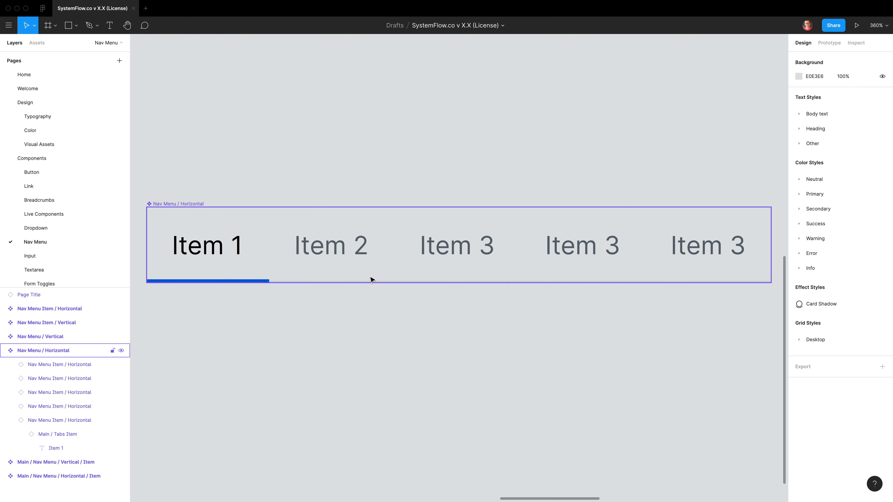
{"action": "left_click", "coordinate": [372, 276]}
{"action": "left_click", "coordinate": [373, 329]}
Undo the recent selections and the duplication of the third menu item
{"action": "key", "text": "super+z"}
{"action": "key", "text": "super+z"}
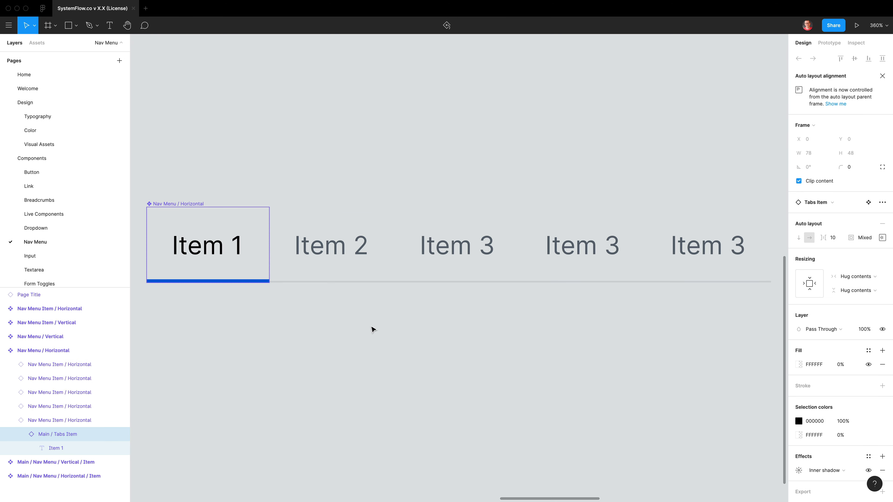
{"action": "key", "text": "super+z"}
{"action": "key", "text": "super+z"}
{"action": "key", "text": "super+z"}
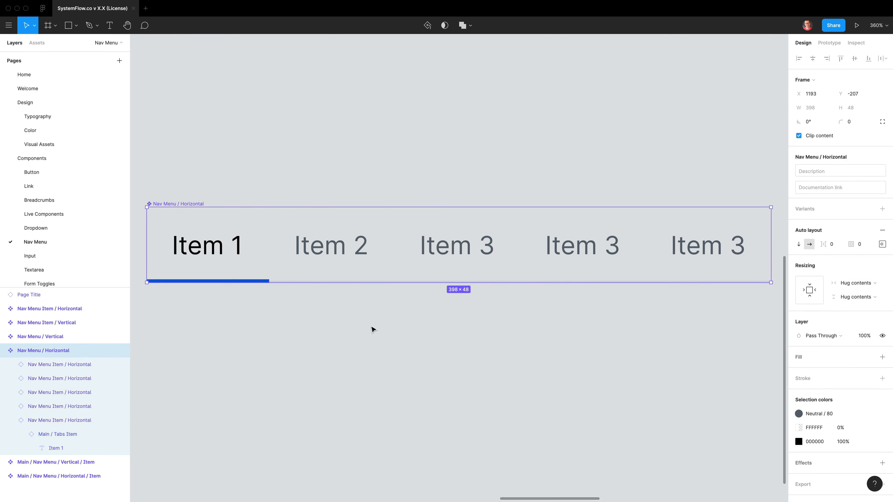
{"action": "key", "text": "super+z"}
{"action": "key", "text": "super+z"}
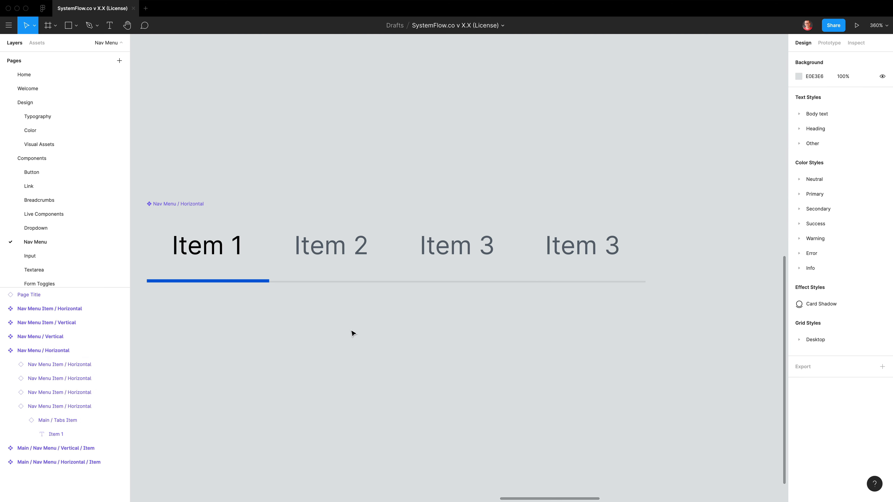
{"action": "scroll", "coordinate": [353, 329], "scroll_direction": "left", "scroll_amount": 3}
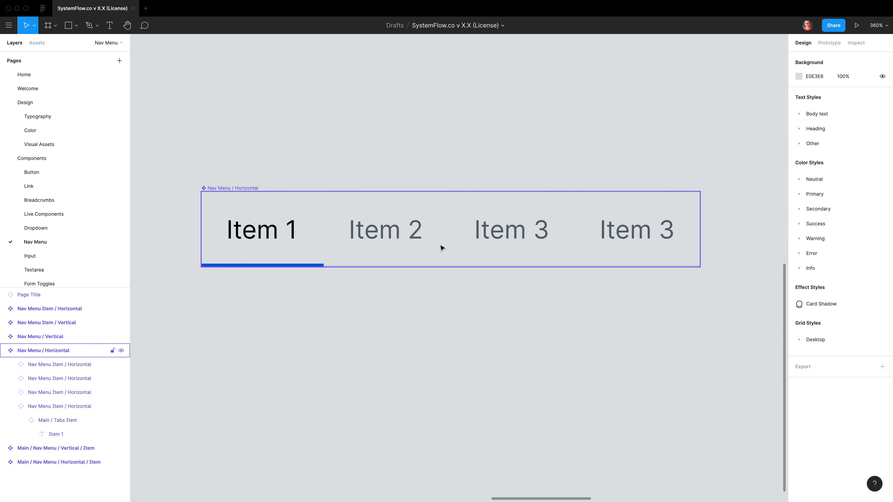
{"action": "scroll", "coordinate": [421, 299], "scroll_direction": "up", "scroll_amount": 1}
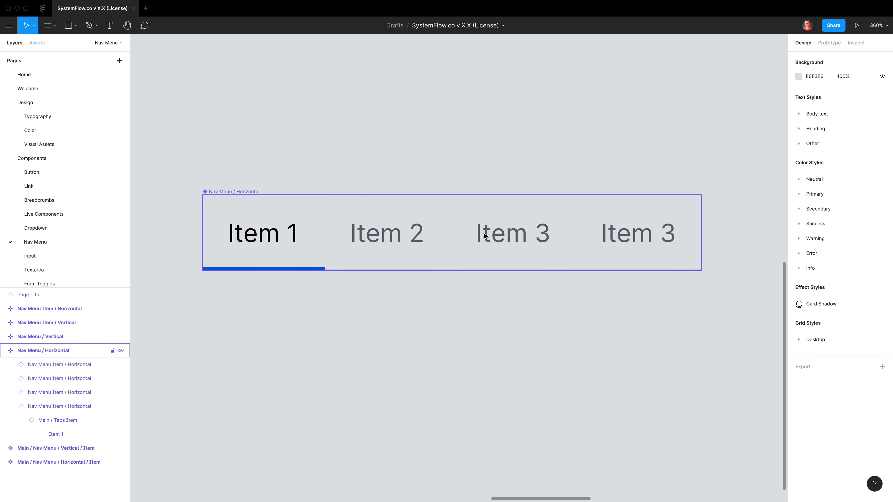
Open the Hero page from the Templates section
{"action": "scroll", "coordinate": [74, 147], "scroll_direction": "down", "scroll_amount": 2}
{"action": "scroll", "coordinate": [46, 180], "scroll_direction": "down", "scroll_amount": 5}
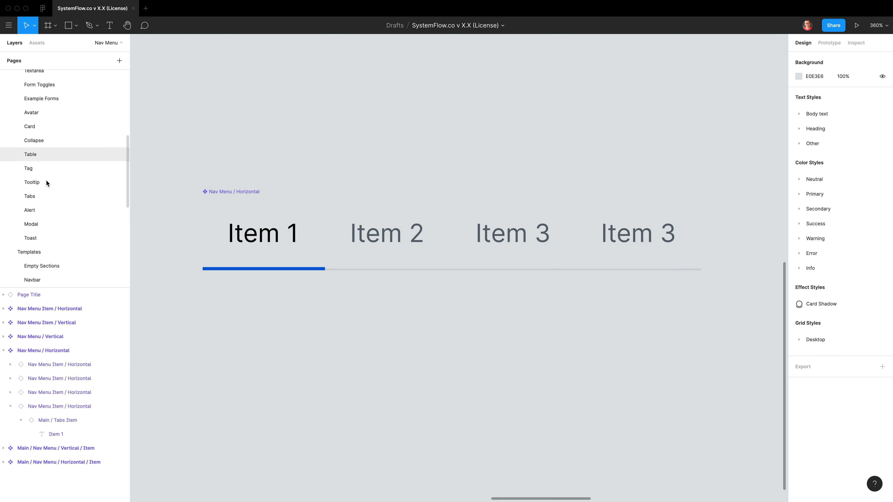
{"action": "left_click", "coordinate": [39, 176]}
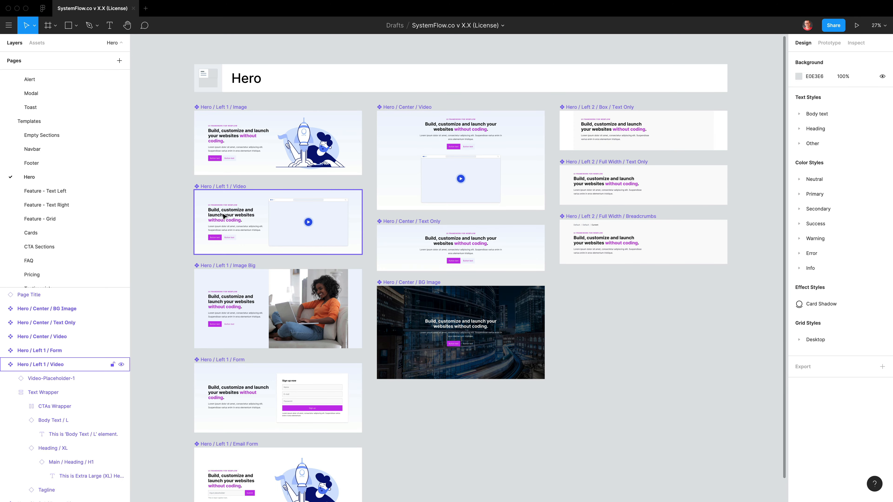
Repeat the words "customize and launch your websites" in the heading of the Hero / Left 1 / Video component
{"action": "scroll", "coordinate": [226, 216], "scroll_direction": "up", "scroll_amount": 10}
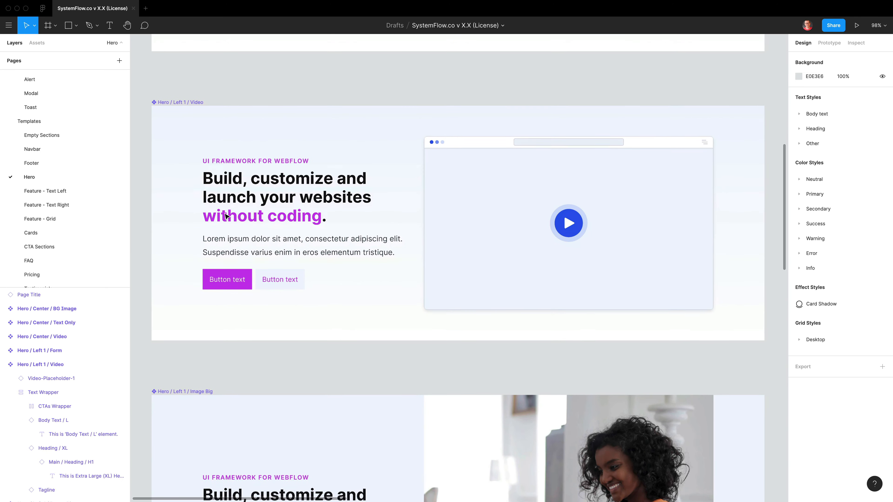
{"action": "double_click", "coordinate": [291, 211]}
{"action": "double_click", "coordinate": [292, 211]}
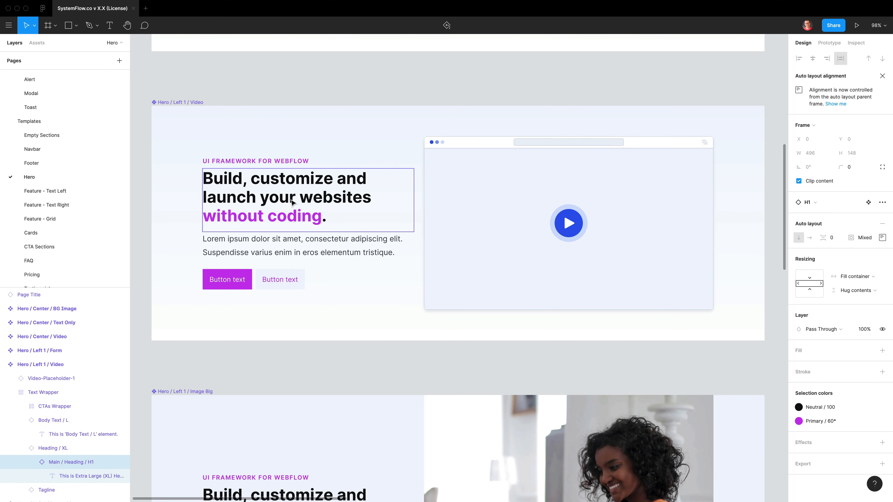
{"action": "double_click", "coordinate": [293, 200]}
{"action": "double_click", "coordinate": [292, 199]}
{"action": "left_click", "coordinate": [293, 199]}
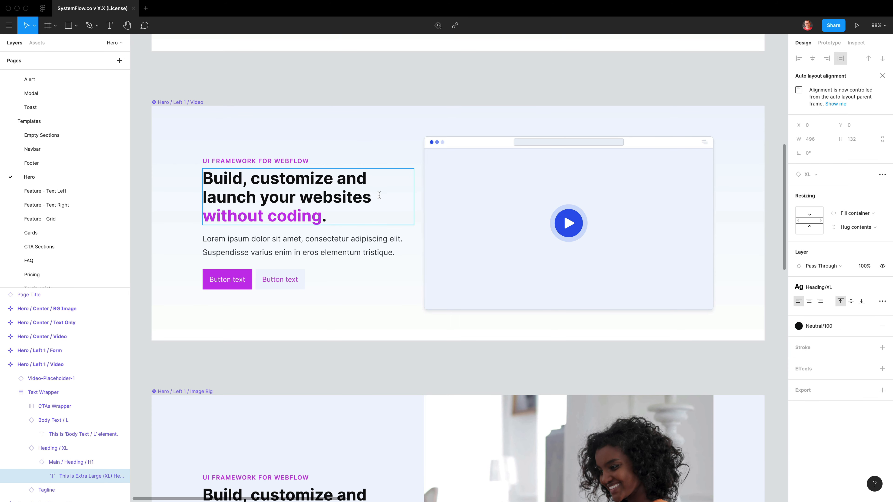
{"action": "left_click_drag", "start_coordinate": [374, 197], "coordinate": [253, 180]}
{"action": "key", "text": "ctrl+c"}
{"action": "left_click", "coordinate": [389, 198]}
{"action": "key", "text": "ctrl+v"}
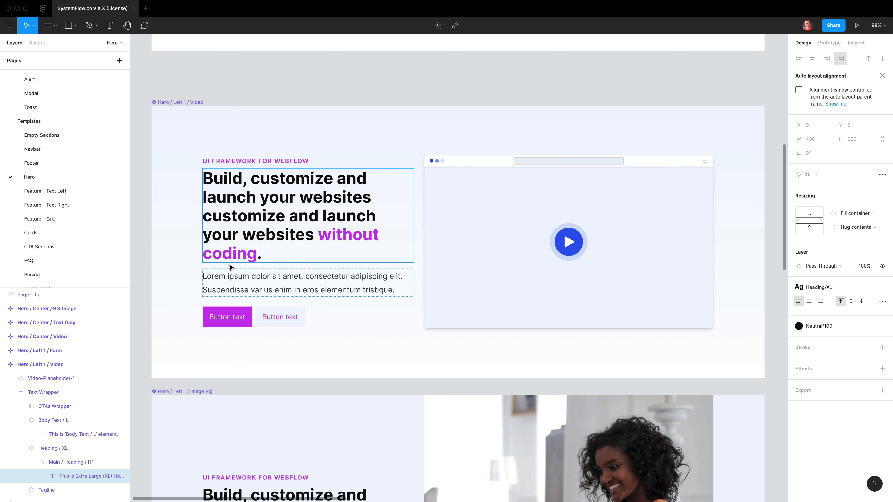
Undo the repeated heading text, restore it once, and undo it again
{"action": "key", "text": "ctrl+z"}
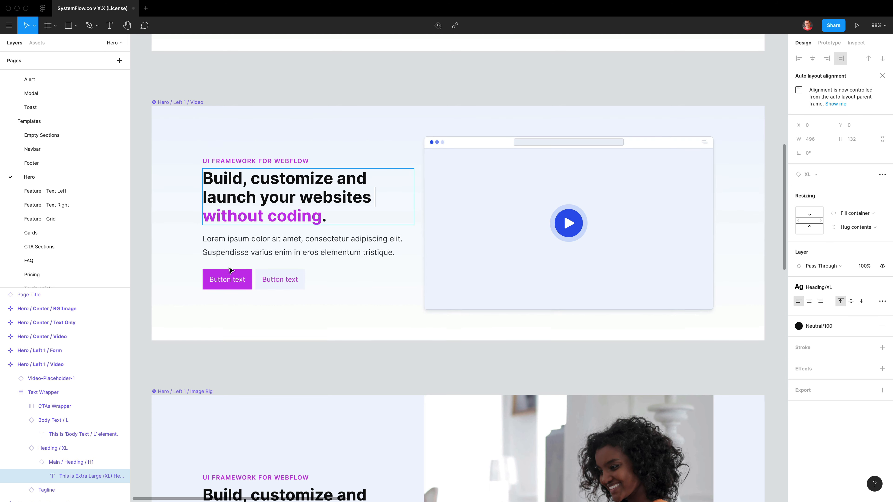
{"action": "key", "text": "ctrl+shift+z"}
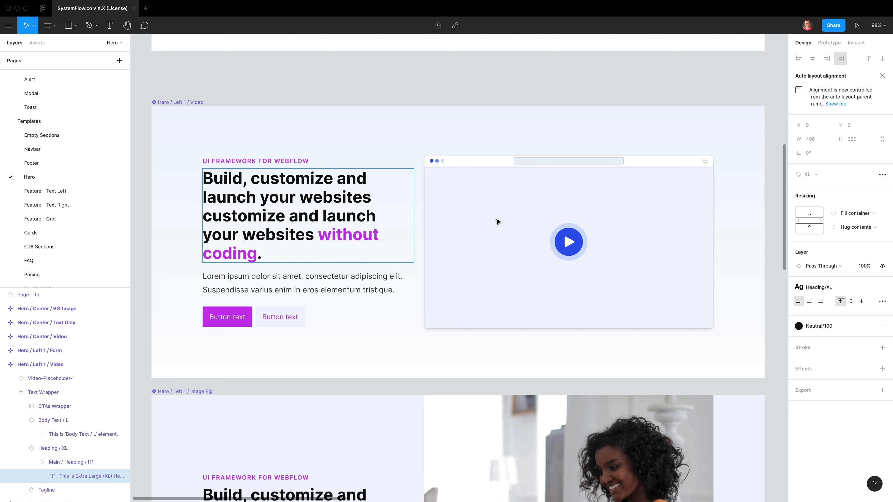
{"action": "key", "text": "ctrl+z"}
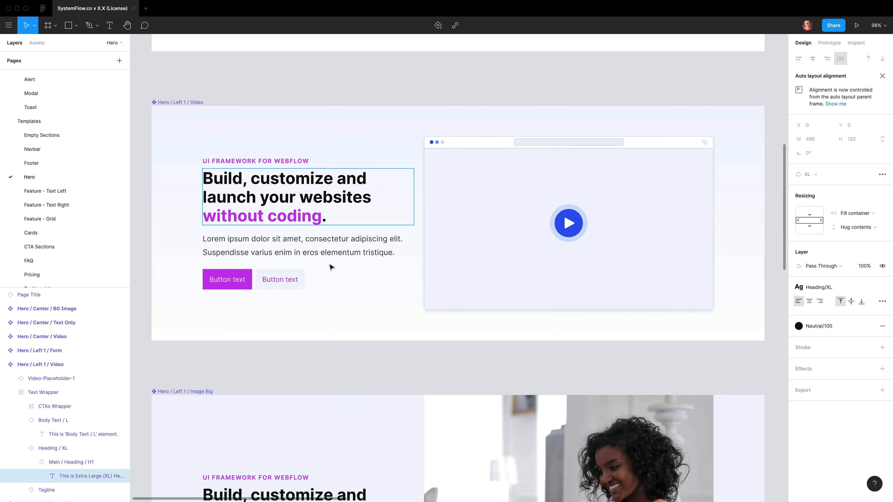
Paste two extra copies of the Lorem ipsum paragraph at the end of the Body Text / L element
{"action": "triple_click", "coordinate": [319, 240]}
{"action": "left_click", "coordinate": [406, 253]}
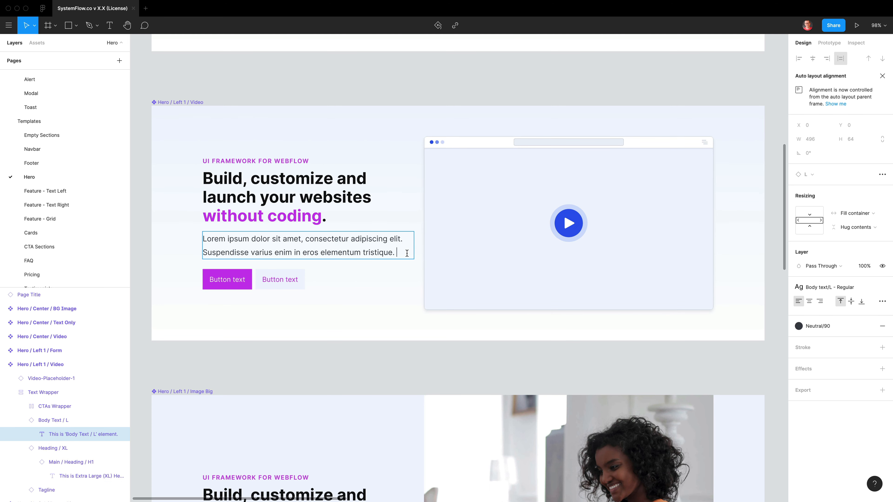
{"action": "key", "text": "super+v"}
{"action": "key", "text": "super+v"}
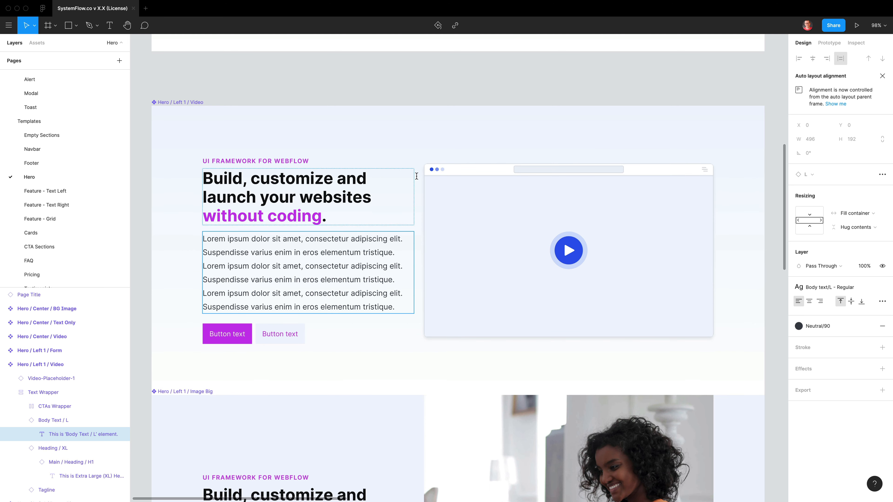
Undo both pasted paragraph copies and leave text editing
{"action": "key", "text": "super+z"}
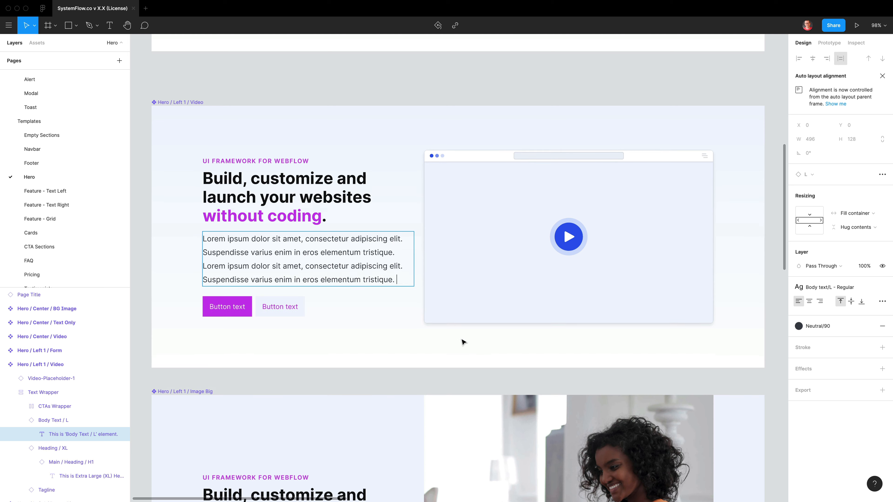
{"action": "key", "text": "super+z"}
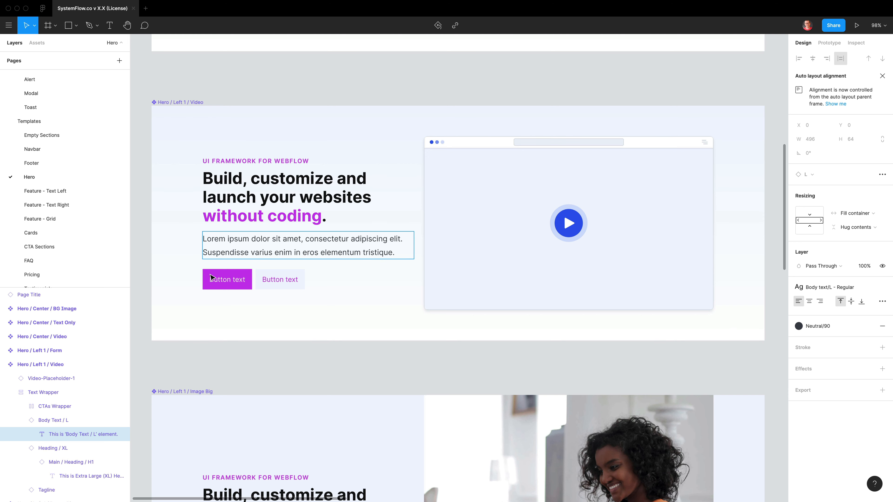
{"action": "key", "text": "Escape"}
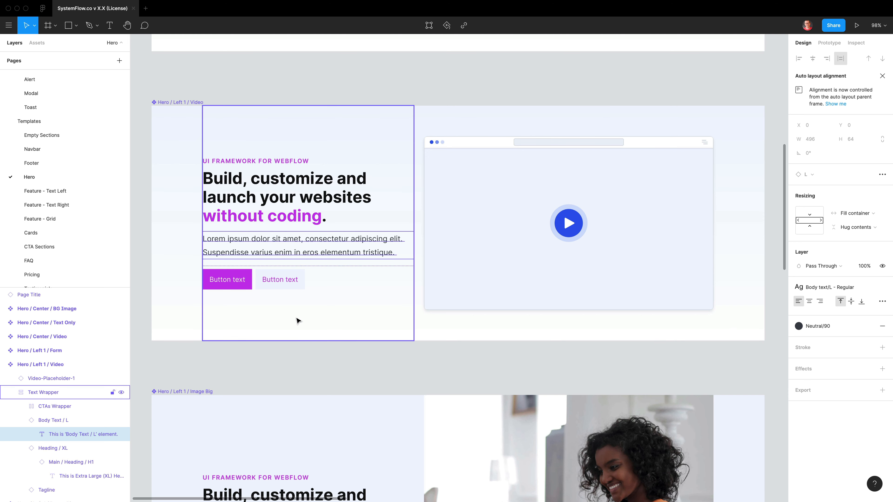
Delete the Body Text / L instance from the Text Wrapper of Hero / Left 1 / Video and undo the deletion
{"action": "left_click", "coordinate": [304, 284]}
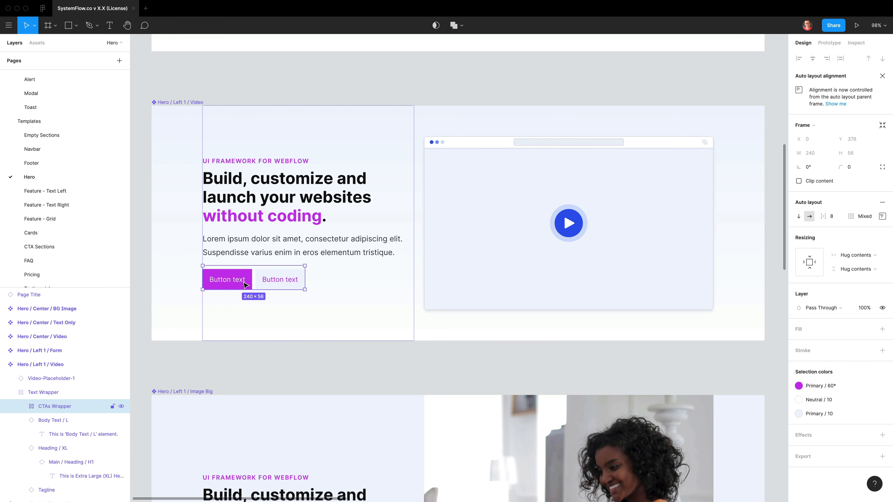
{"action": "left_click", "coordinate": [261, 255]}
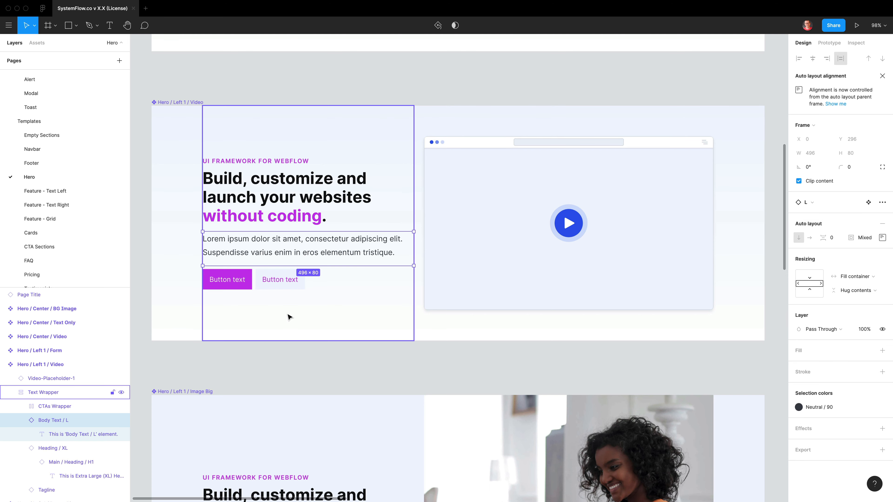
{"action": "key", "text": "Delete"}
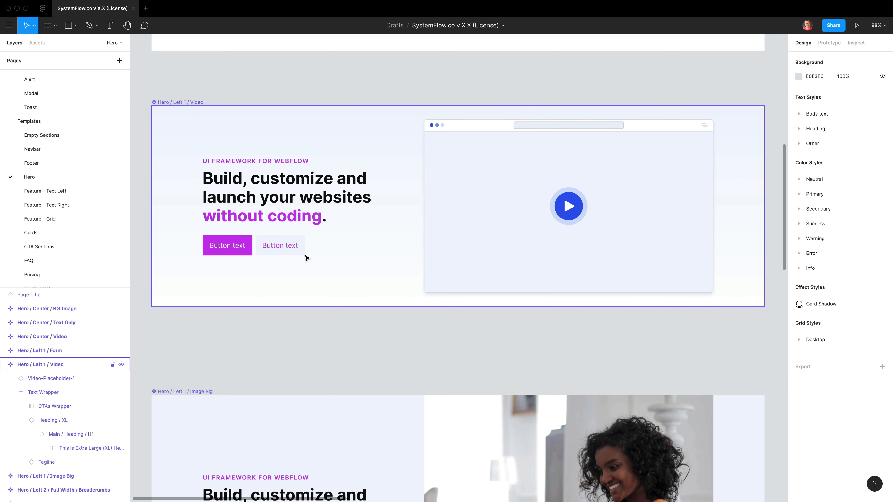
{"action": "key", "text": "super+z"}
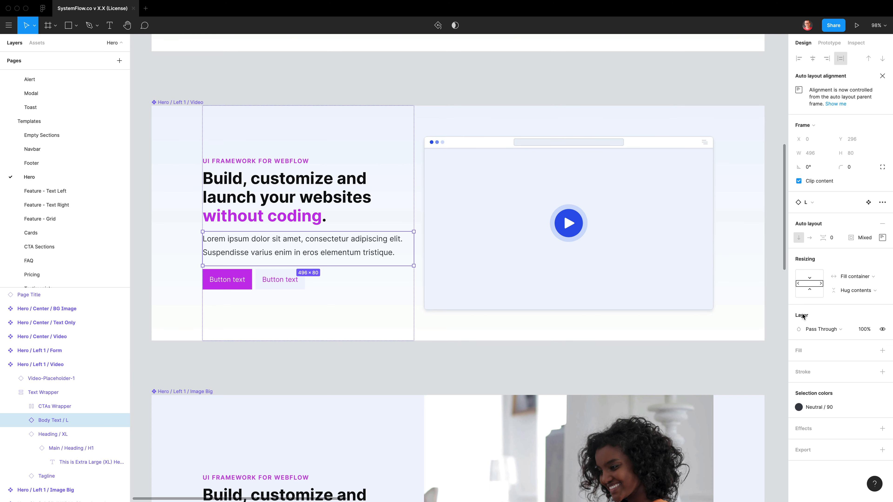
Hide the Body Text / L instance and make it visible again
{"action": "left_click", "coordinate": [882, 330]}
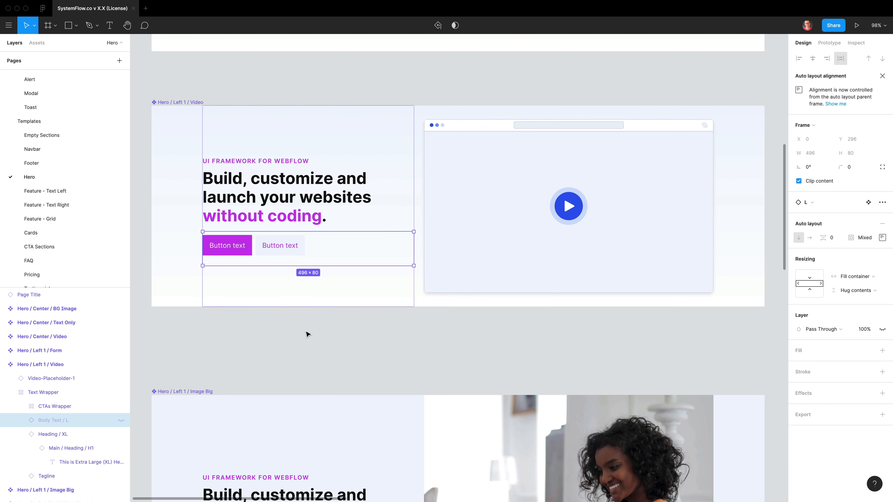
{"action": "key", "text": "super+shift+h"}
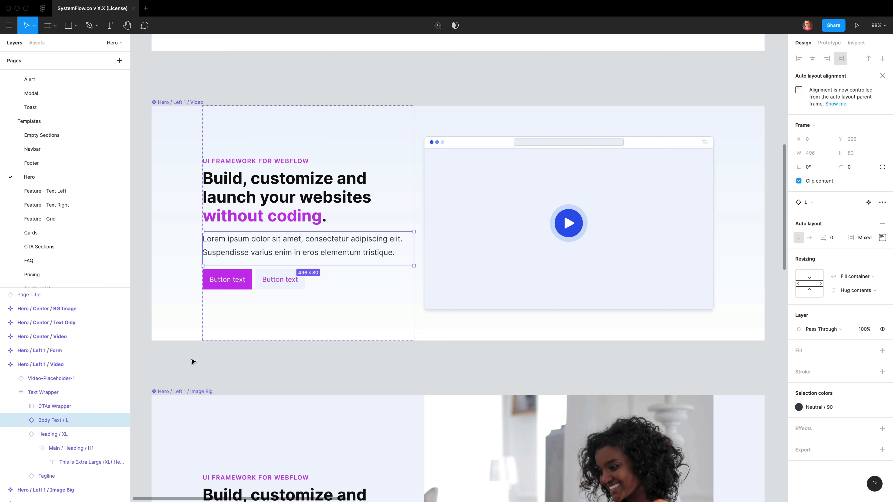
Examine the auto layout and resizing settings of the Text Wrapper and its nested CTAs Wrapper
{"action": "left_click", "coordinate": [20, 392]}
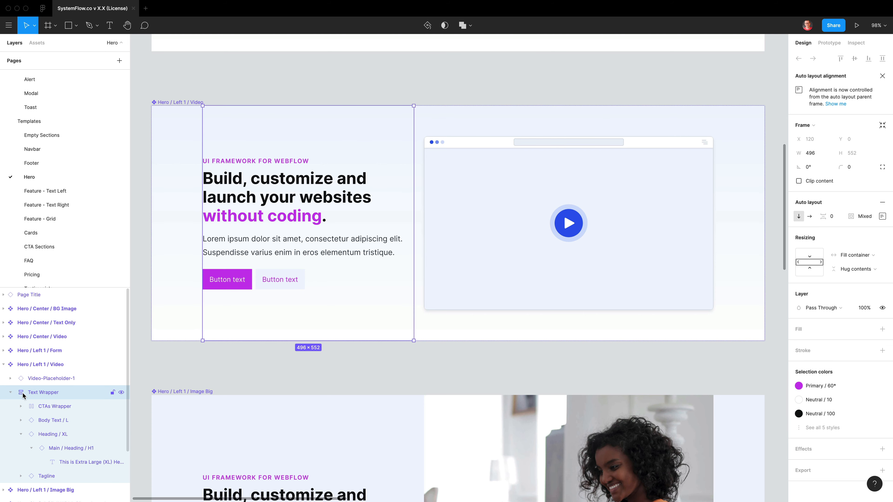
{"action": "left_click", "coordinate": [41, 408]}
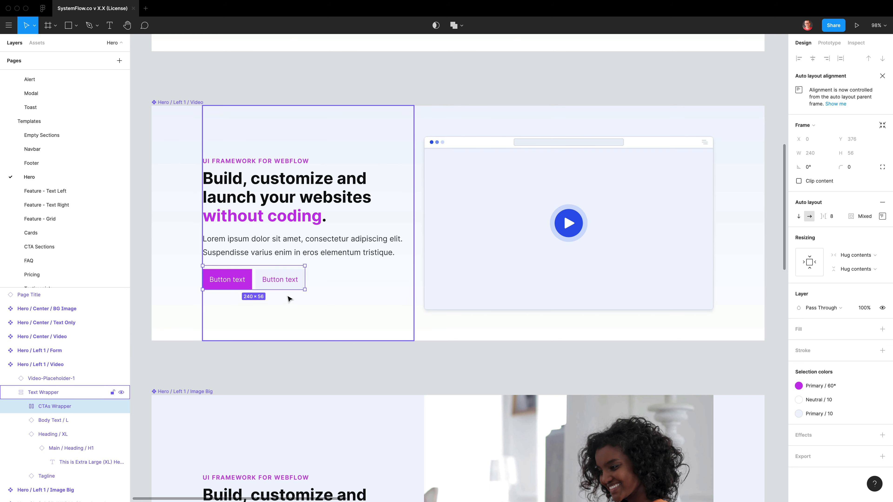
{"action": "left_click", "coordinate": [54, 394]}
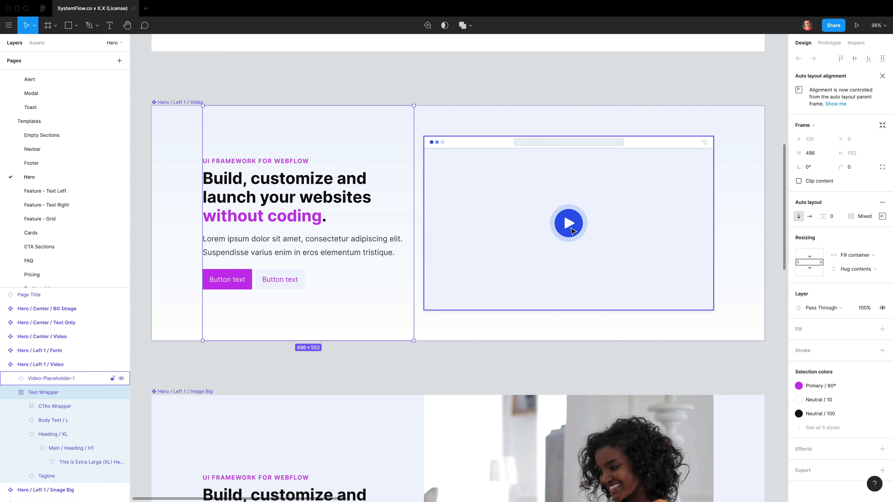
{"action": "scroll", "coordinate": [361, 359], "scroll_direction": "down", "scroll_amount": 1}
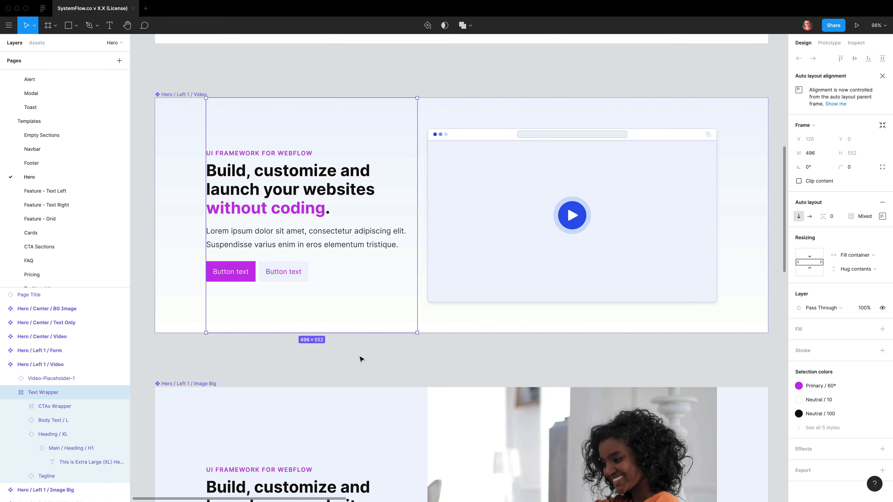
{"action": "scroll", "coordinate": [361, 359], "scroll_direction": "up", "scroll_amount": 1}
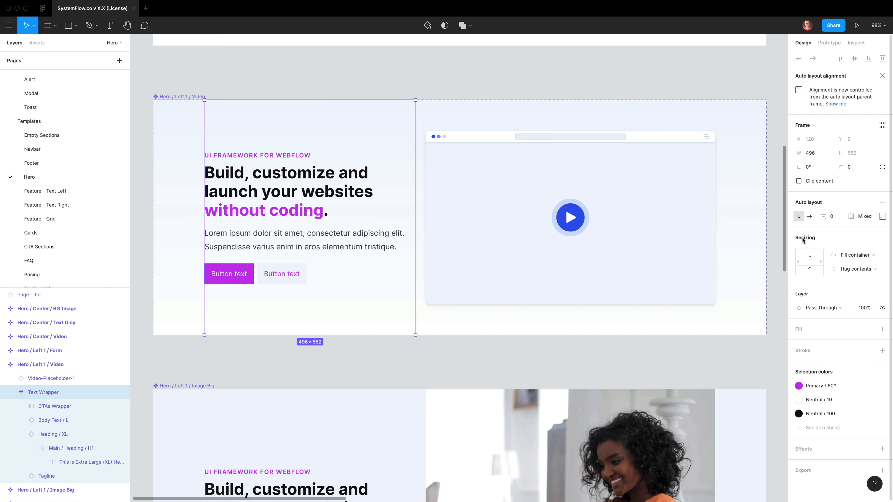
Try narrowing the Hero / Left 1 / Video component, undo the resize, and deselect it
{"action": "left_click", "coordinate": [189, 98]}
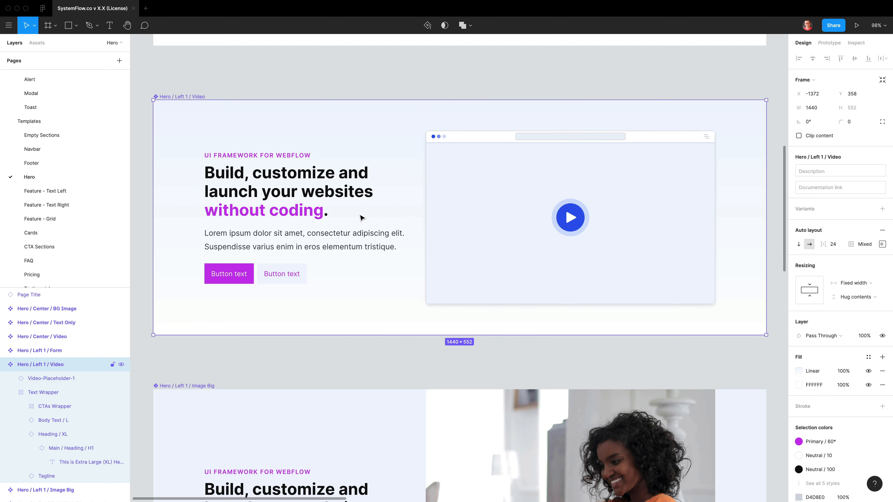
{"action": "scroll", "coordinate": [361, 218], "scroll_direction": "down", "scroll_amount": 5}
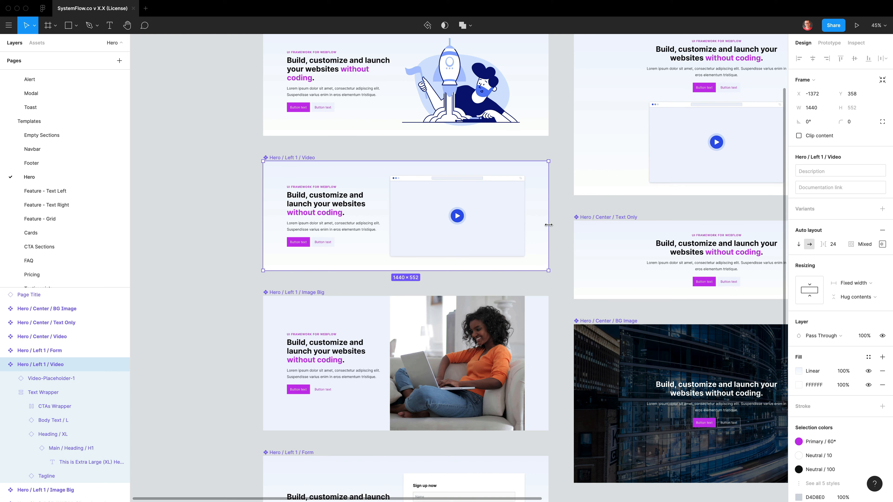
{"action": "mouse_move", "coordinate": [544, 225]}
{"action": "left_mouse_down"}
{"action": "mouse_move", "coordinate": [518, 226]}
{"action": "mouse_move", "coordinate": [564, 228]}
{"action": "mouse_move", "coordinate": [490, 225]}
{"action": "mouse_move", "coordinate": [528, 228]}
{"action": "left_mouse_up"}
{"action": "key", "text": "ctrl+z"}
{"action": "left_click", "coordinate": [203, 241]}
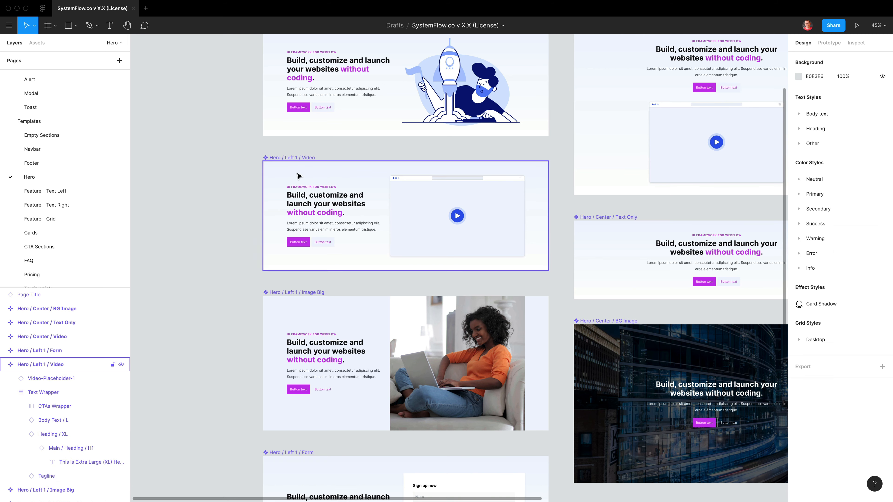
Examine the auto layout and resizing settings of the Hero / Left 1 / Video component
{"action": "left_click", "coordinate": [295, 159]}
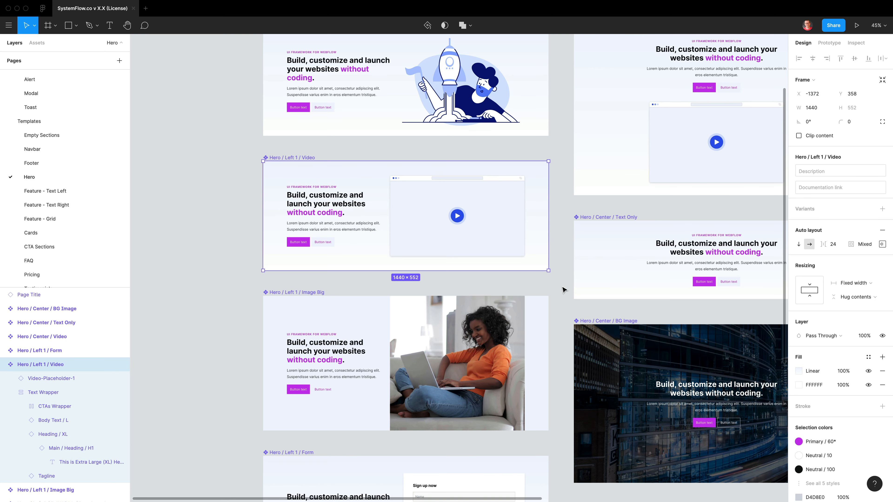
{"action": "scroll", "coordinate": [562, 290], "scroll_direction": "up", "scroll_amount": 1}
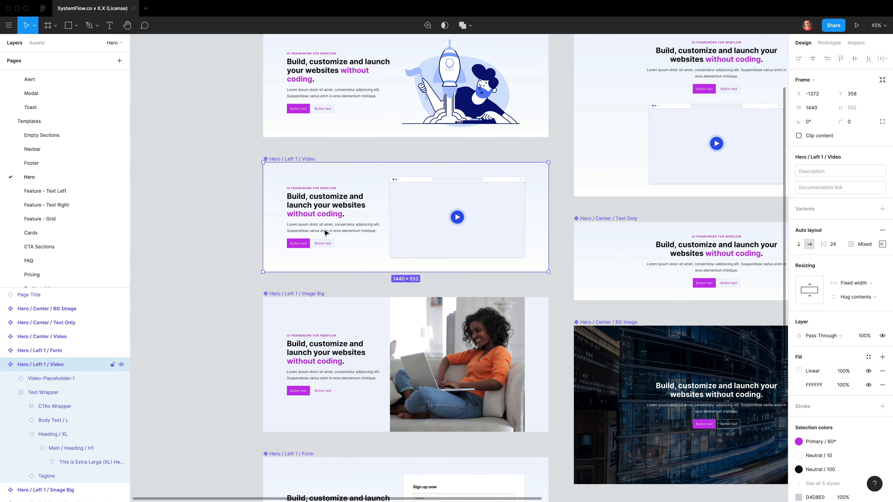
{"action": "scroll", "coordinate": [422, 215], "scroll_direction": "up", "scroll_amount": 5}
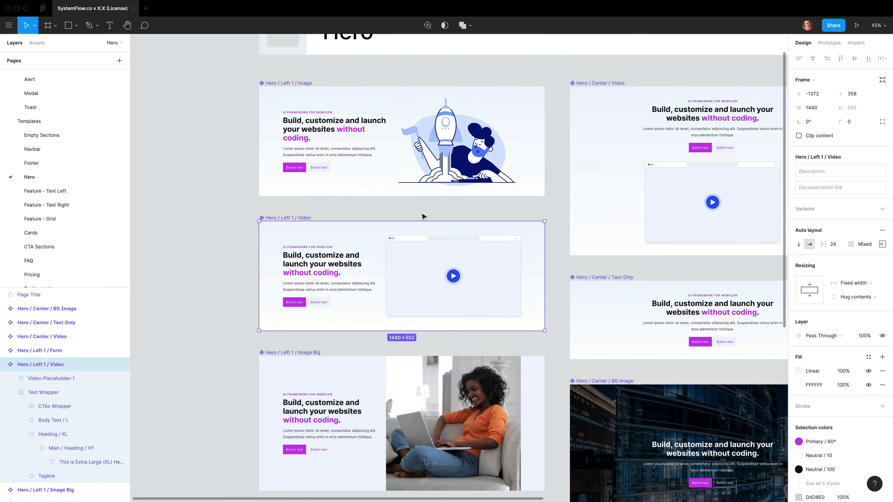
Move the rocket illustration to the left of the text block in the Hero / Left 1 / Image component
{"action": "double_click", "coordinate": [443, 153]}
{"action": "key", "text": "Left"}
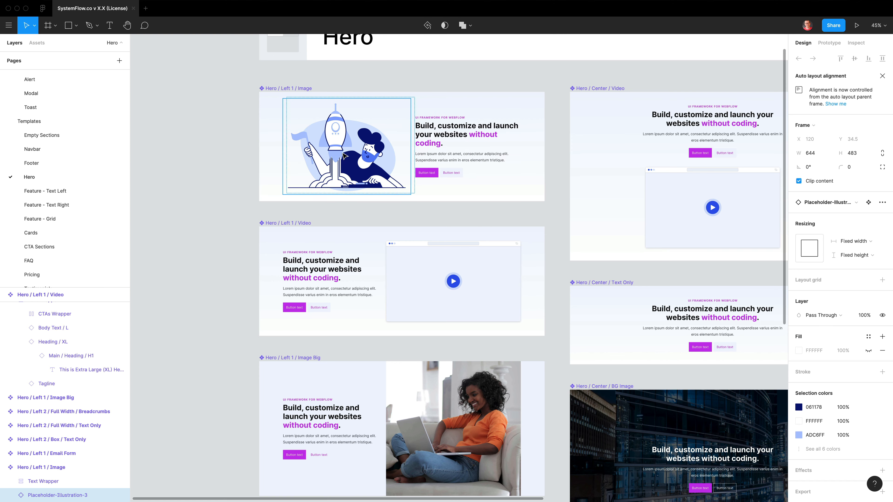
{"action": "key", "text": "Right"}
{"action": "key", "text": "Left"}
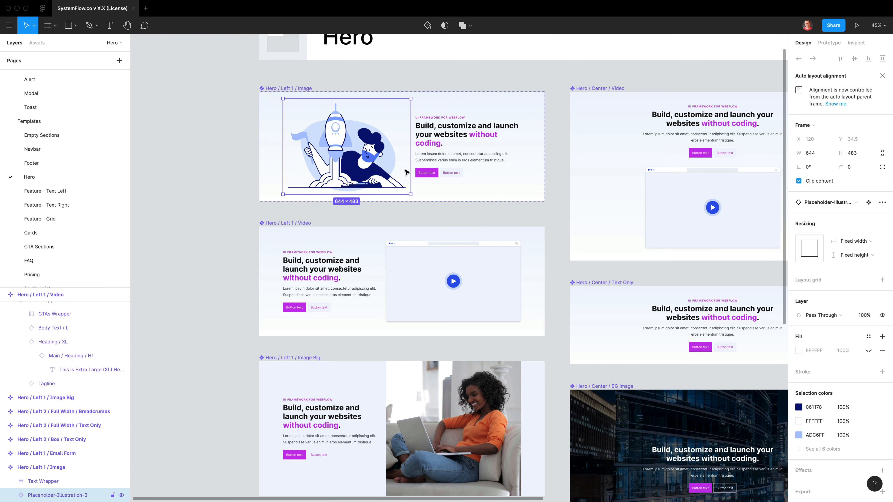
Move the primary button to the right of the secondary one in Hero / Left 1 / Image
{"action": "double_click", "coordinate": [433, 174]}
{"action": "left_click", "coordinate": [432, 175]}
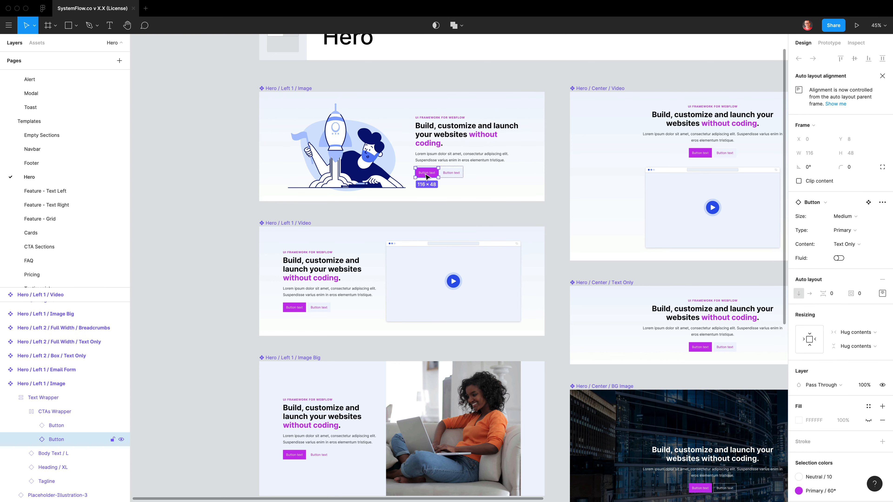
{"action": "key", "text": "Right"}
Move the body text above the heading in Hero / Left 1 / Image and deselect it
{"action": "left_click", "coordinate": [443, 153]}
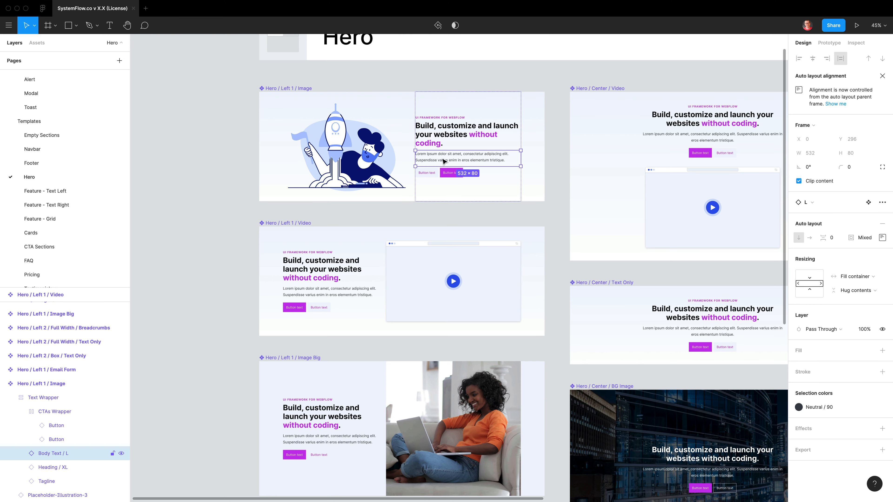
{"action": "key", "text": "Up"}
{"action": "left_click", "coordinate": [219, 184]}
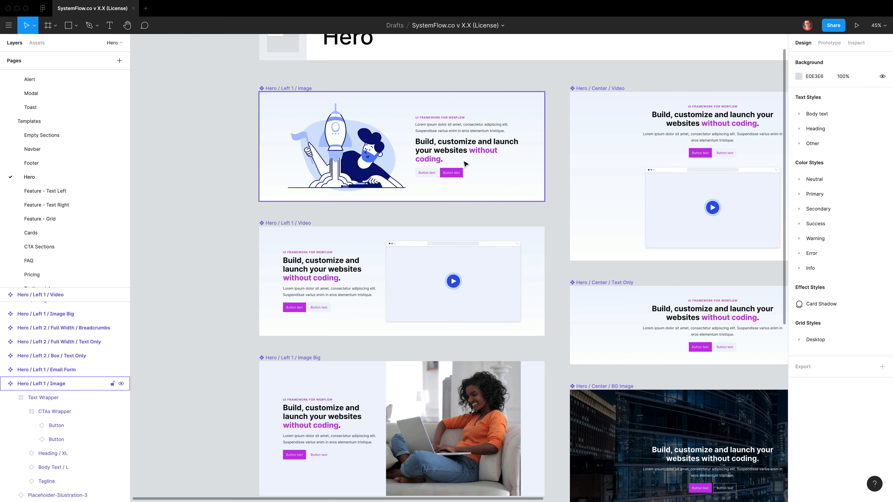
Undo the reordering of the body text, buttons and illustration in Hero / Left 1 / Image and clear the selection
{"action": "key", "text": "ctrl+z"}
{"action": "key", "text": "ctrl+z"}
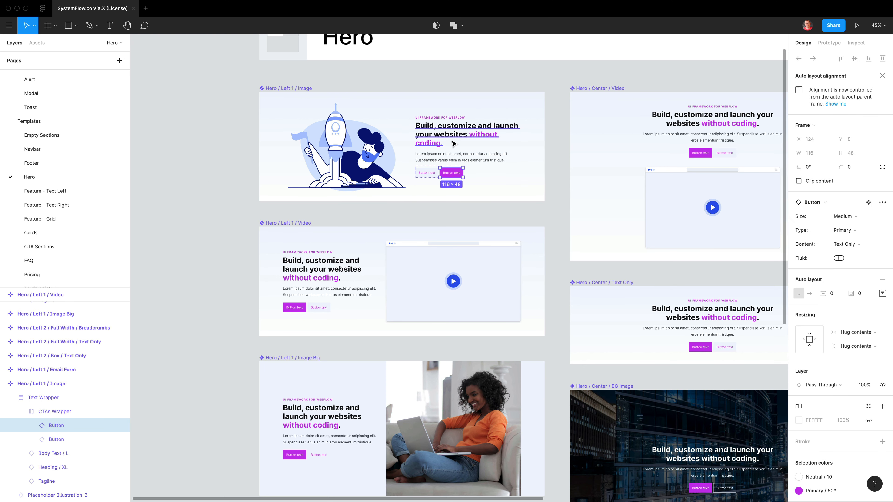
{"action": "key", "text": "shift+Return"}
{"action": "key", "text": "shift+Return"}
{"action": "key", "text": "Left"}
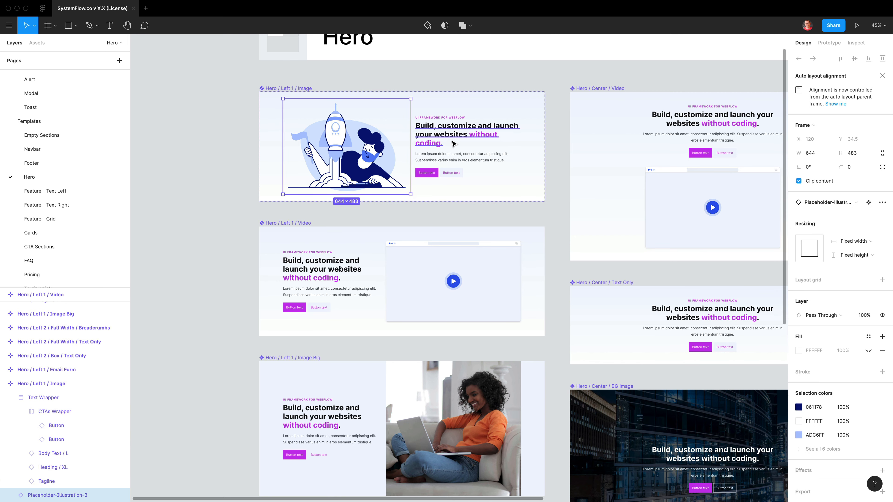
{"action": "left_click", "coordinate": [232, 160]}
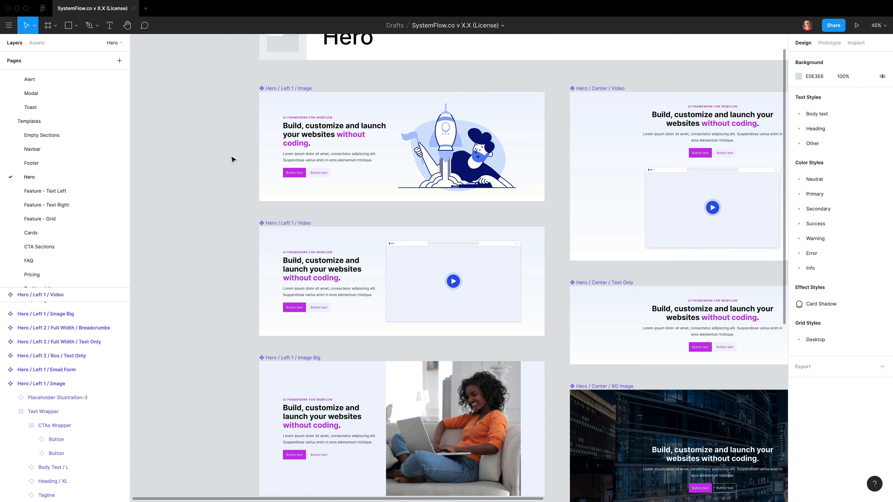